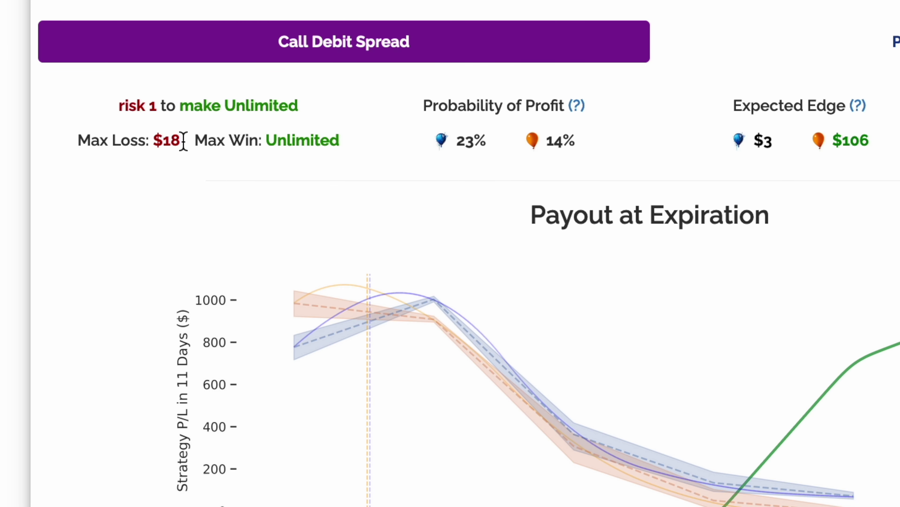
Review the max loss and expected edge of the EH call debit spread
drag(181, 141, 77, 141)
click(93, 142)
drag(871, 141, 716, 133)
click(679, 149)
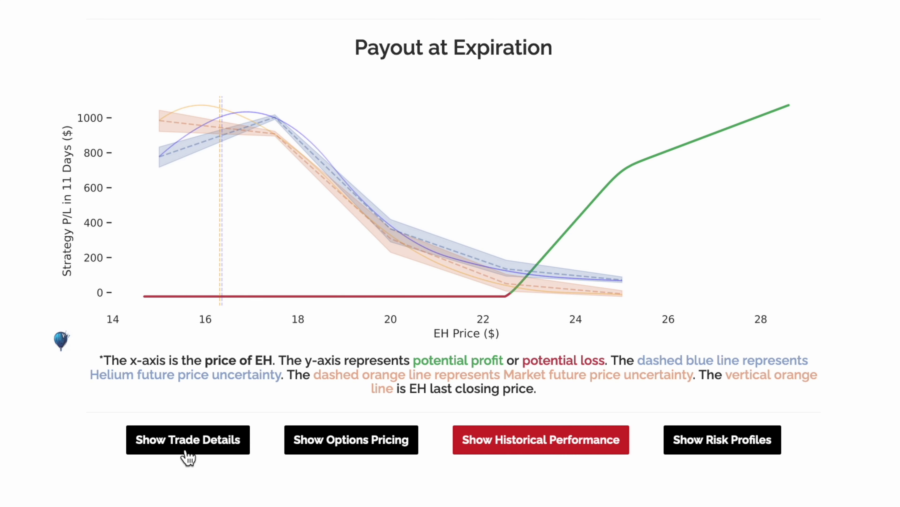
Show the trade details of the EH call debit spread and proceed to executing the trade
click(183, 453)
scroll(657, 153, down, 10)
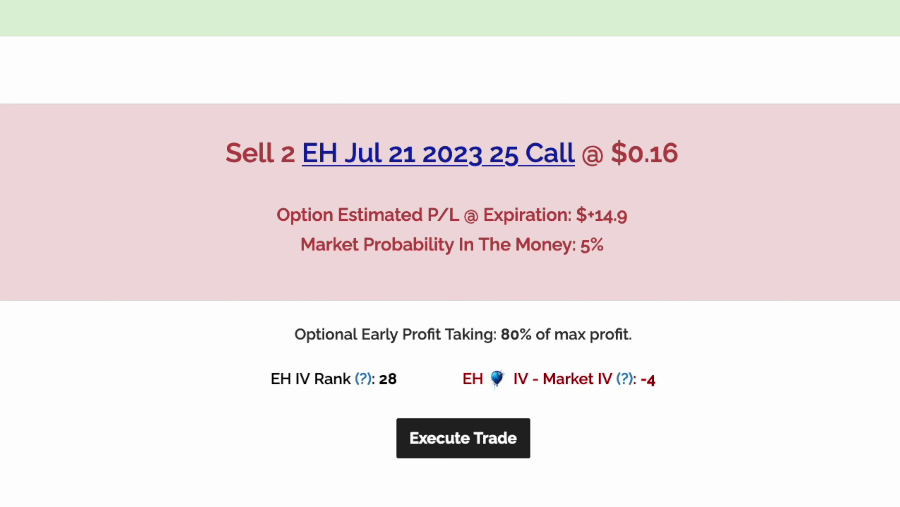
click(505, 454)
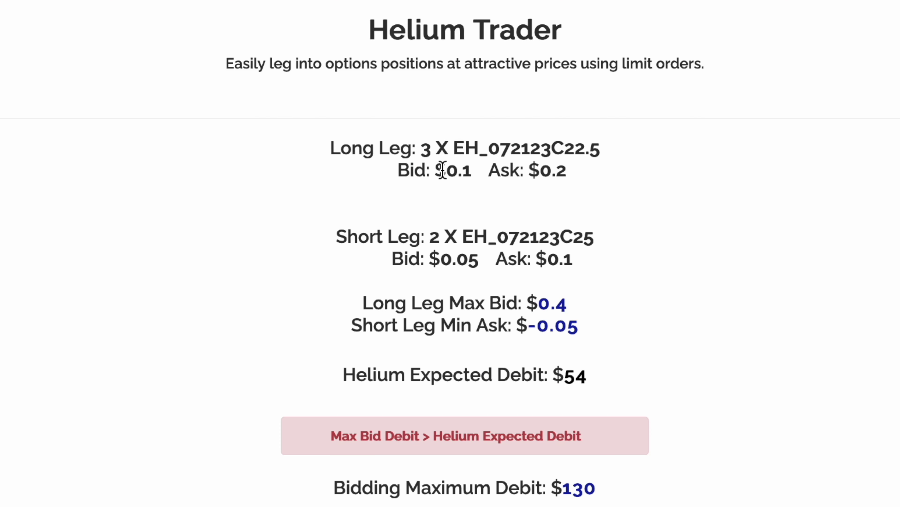
Examine the bid and ask prices of the long leg and the short leg
drag(449, 171, 473, 170)
click(556, 193)
drag(541, 175, 567, 174)
click(574, 181)
drag(446, 262, 475, 262)
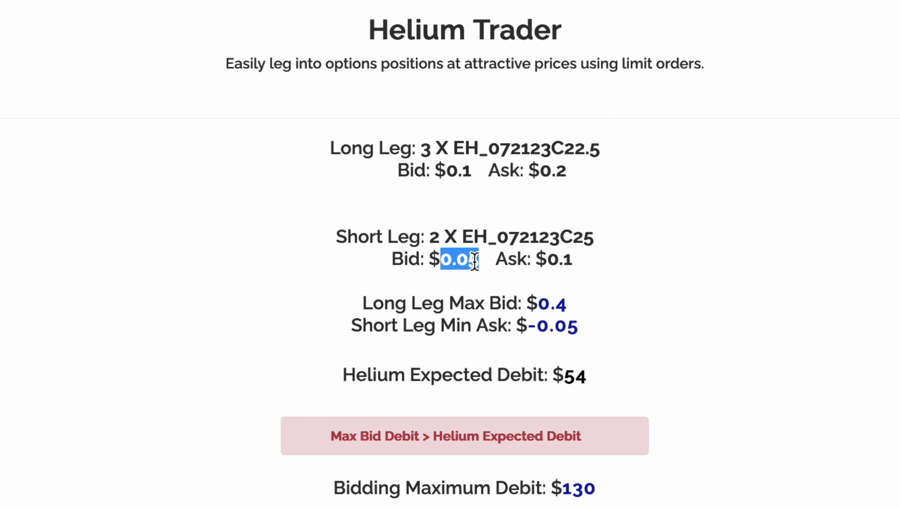
click(512, 262)
drag(547, 261, 568, 261)
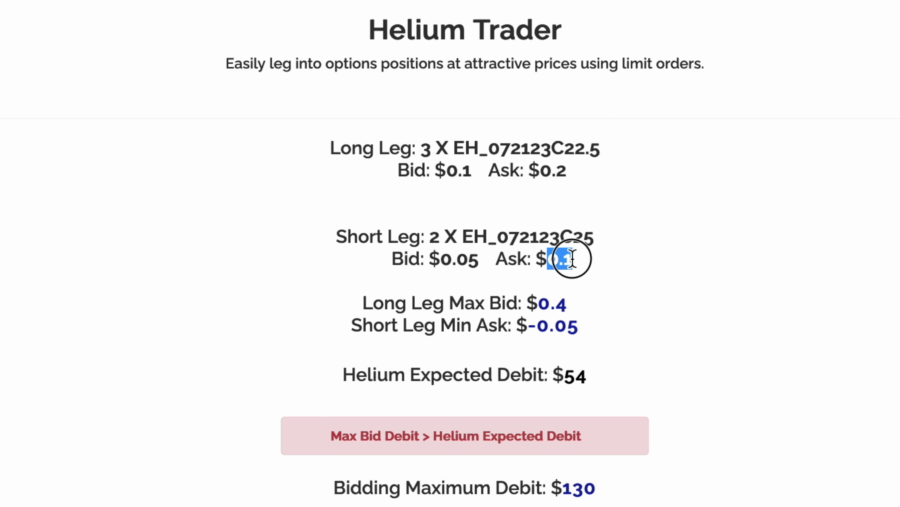
click(673, 261)
Try several Bidding end values, including 0.76 and 3.98, to compare the bidding maximum debit
scroll(673, 261, down, 5)
drag(507, 472, 458, 473)
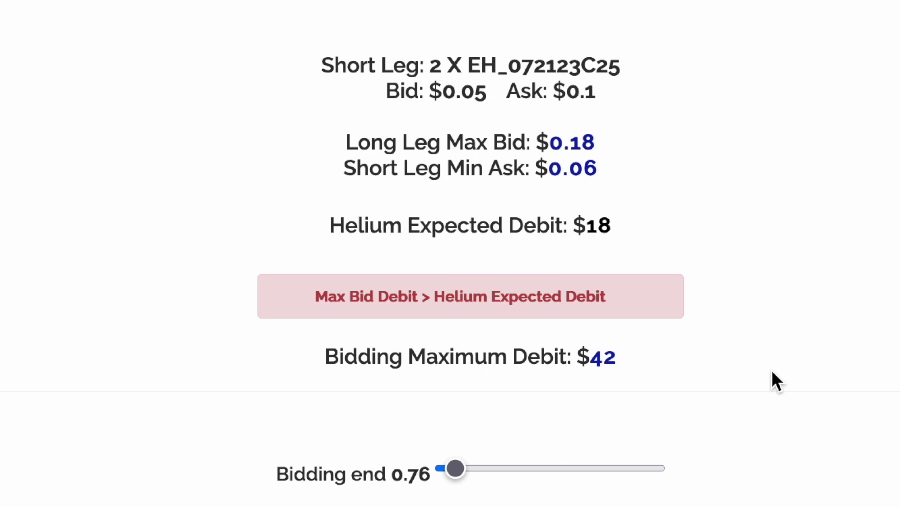
click(544, 468)
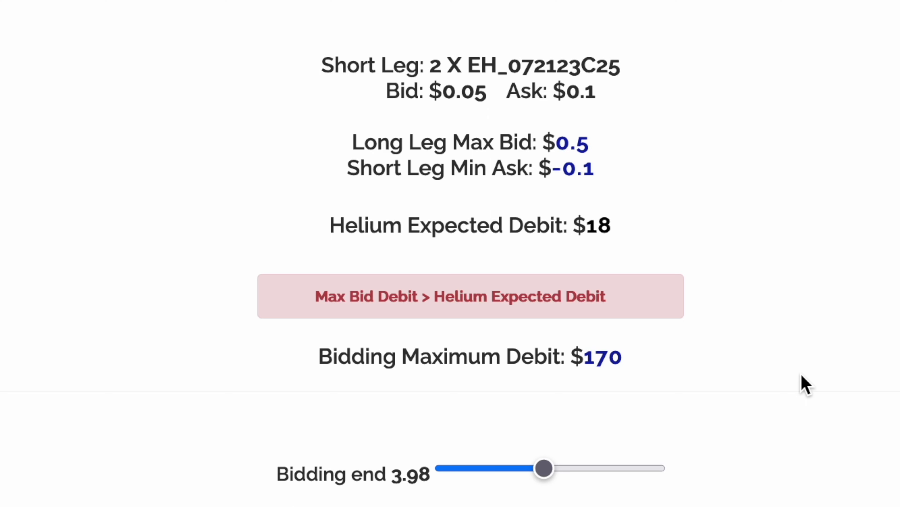
drag(463, 470, 606, 476)
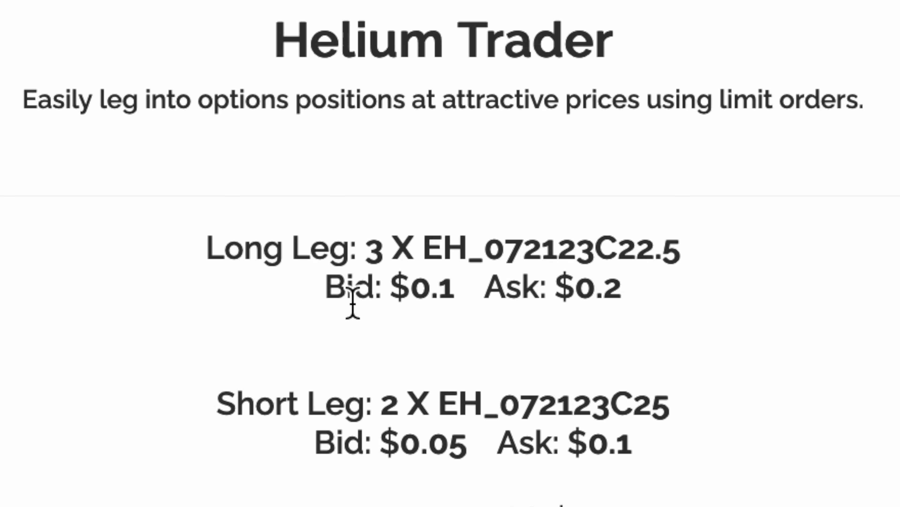
Compare the long leg's bid-ask spread with the short leg's ask price
drag(331, 286, 539, 286)
click(643, 295)
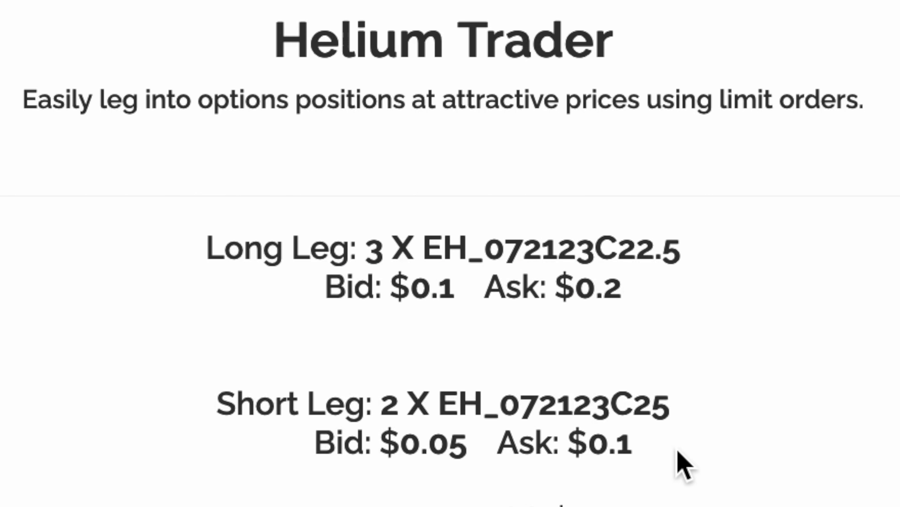
double_click(597, 448)
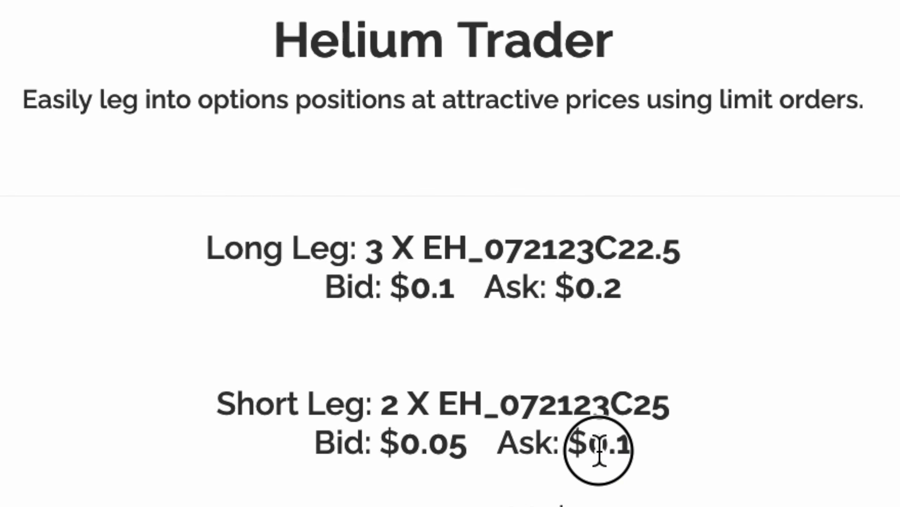
click(516, 454)
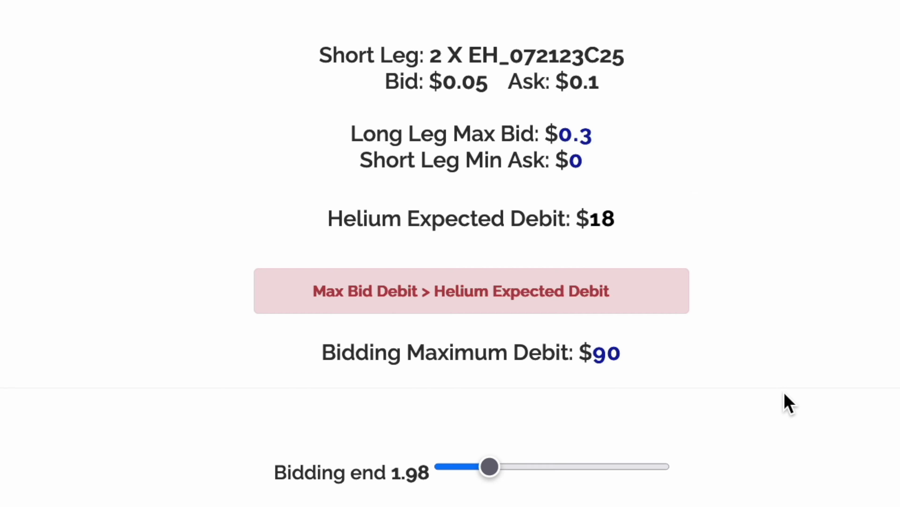
Set the Bidding end to 4.33
drag(489, 466, 556, 465)
key(Tab)
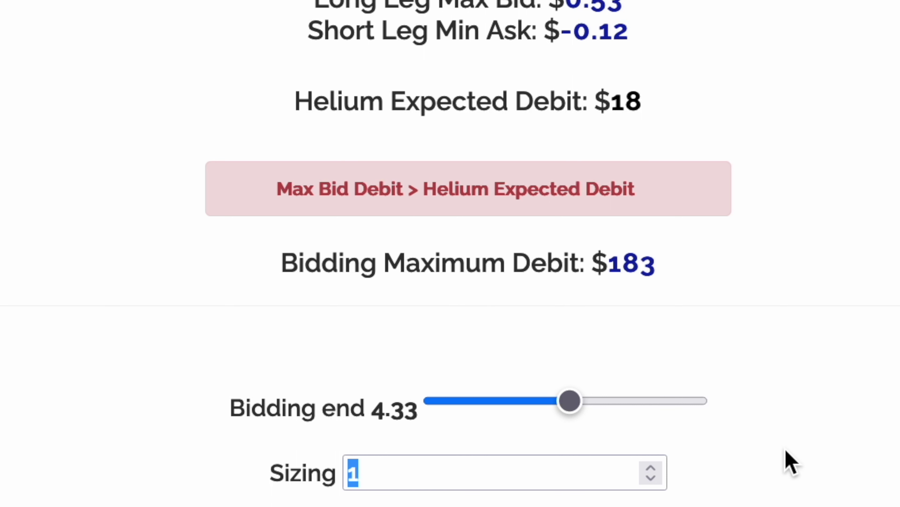
click(731, 477)
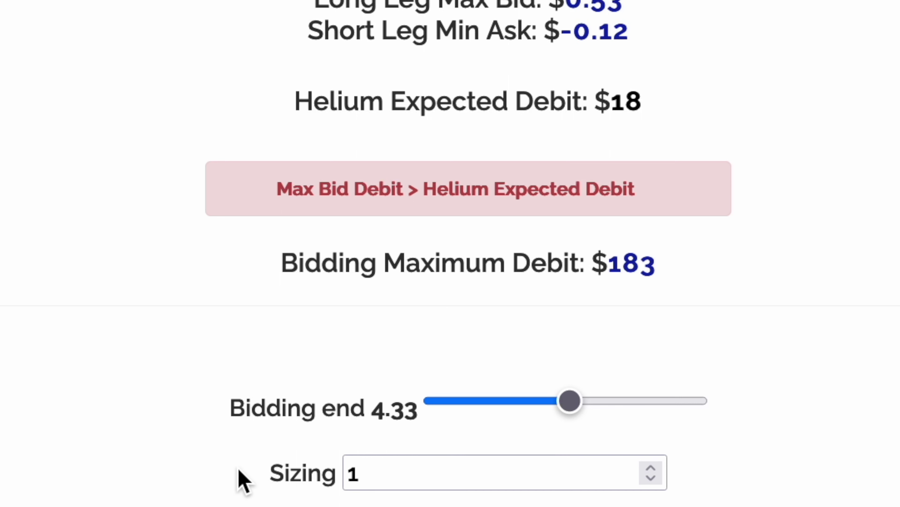
Review the early profit taking percent among the order's settings
scroll(757, 335, down, 5)
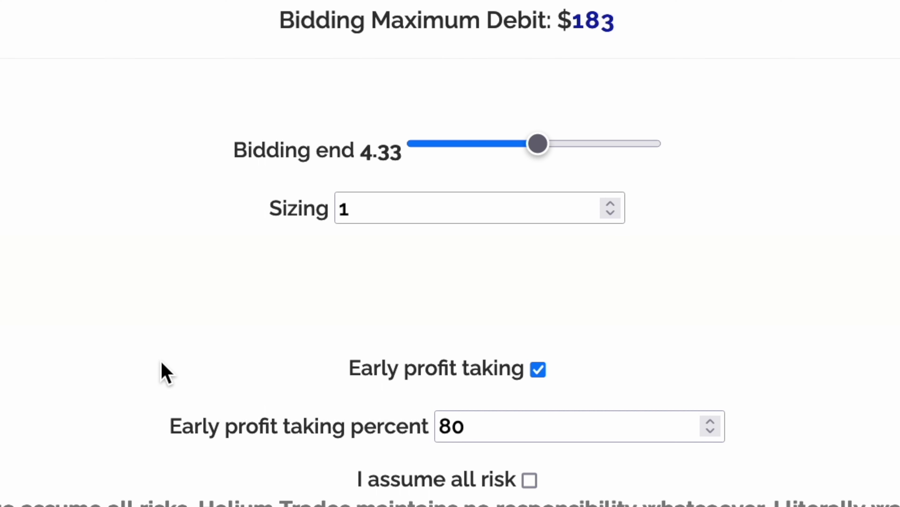
drag(488, 424, 420, 424)
click(101, 423)
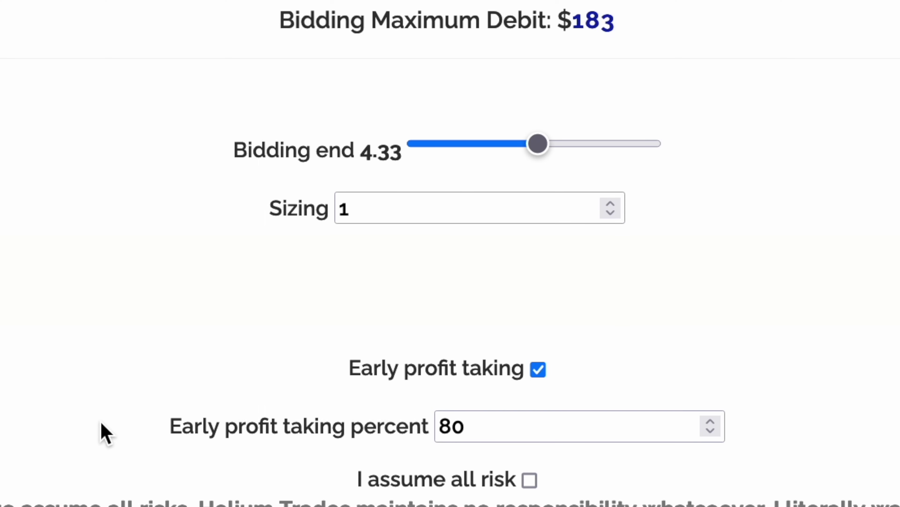
Accept the all-risk and no-financial-advice agreements and submit the trade
click(463, 482)
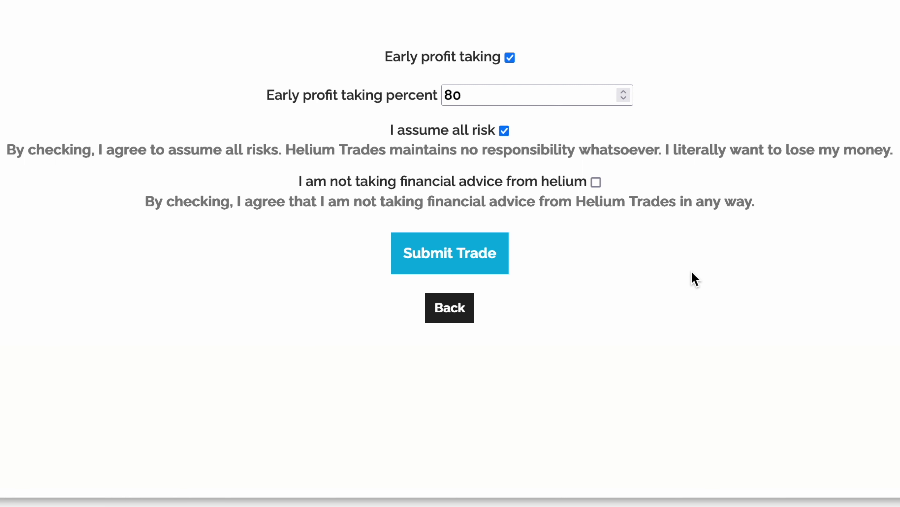
click(540, 183)
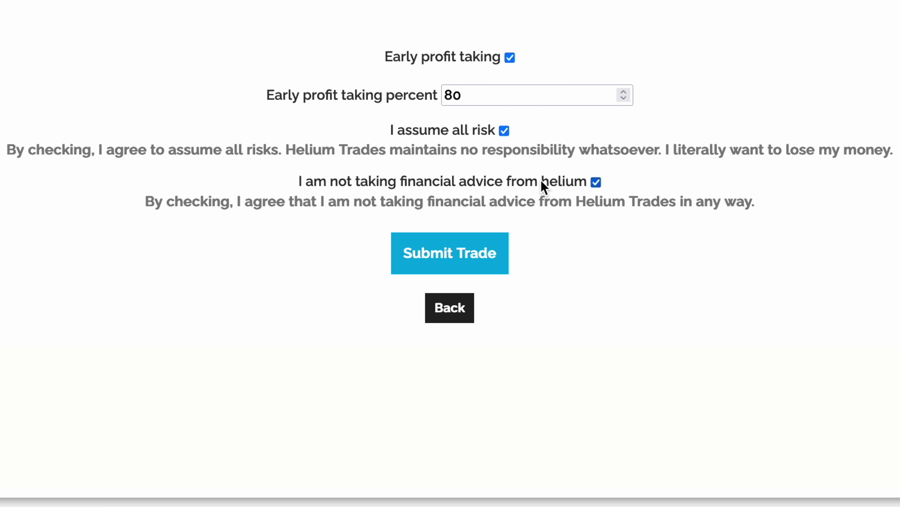
click(447, 264)
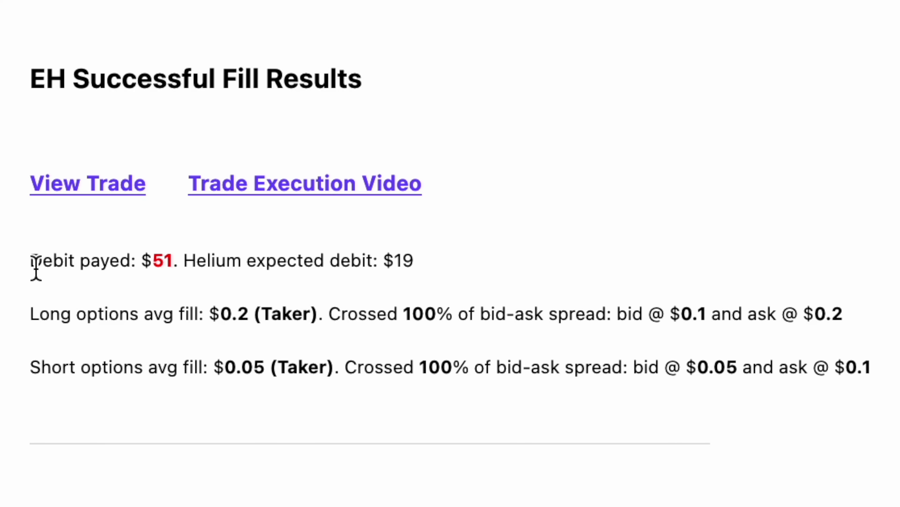
In the trade execution results email, compare the debit paid with Helium's expected debit
drag(32, 262, 173, 266)
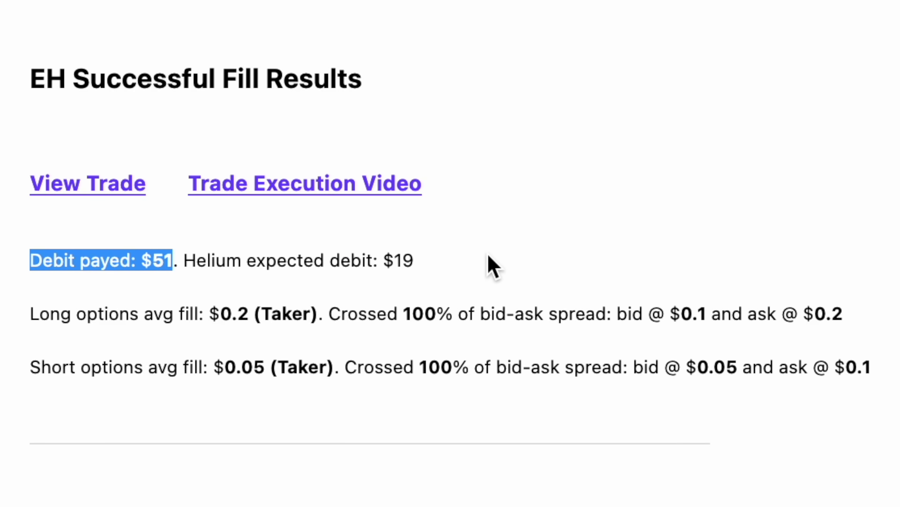
click(472, 279)
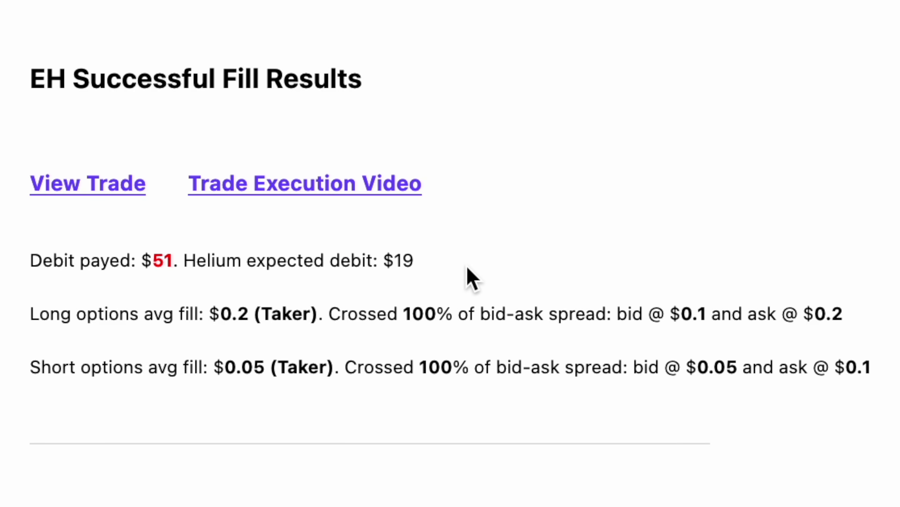
double_click(404, 260)
click(481, 262)
Examine the average fill prices and taker labels of the long and short options
drag(218, 313, 247, 312)
click(247, 312)
drag(226, 368, 267, 368)
click(290, 387)
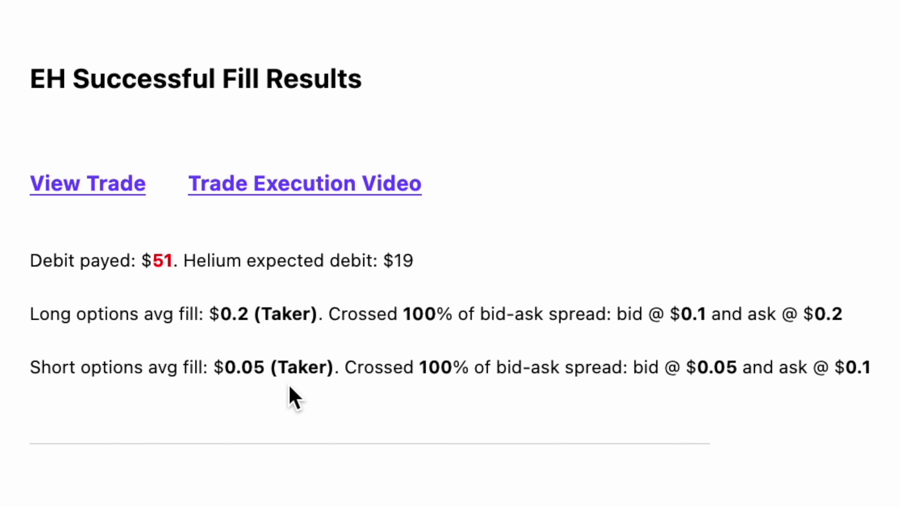
double_click(291, 313)
double_click(299, 366)
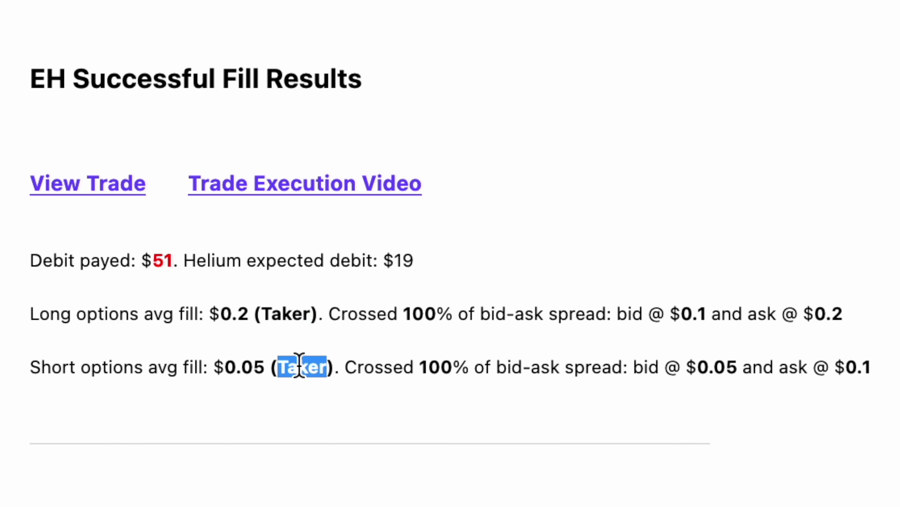
click(363, 397)
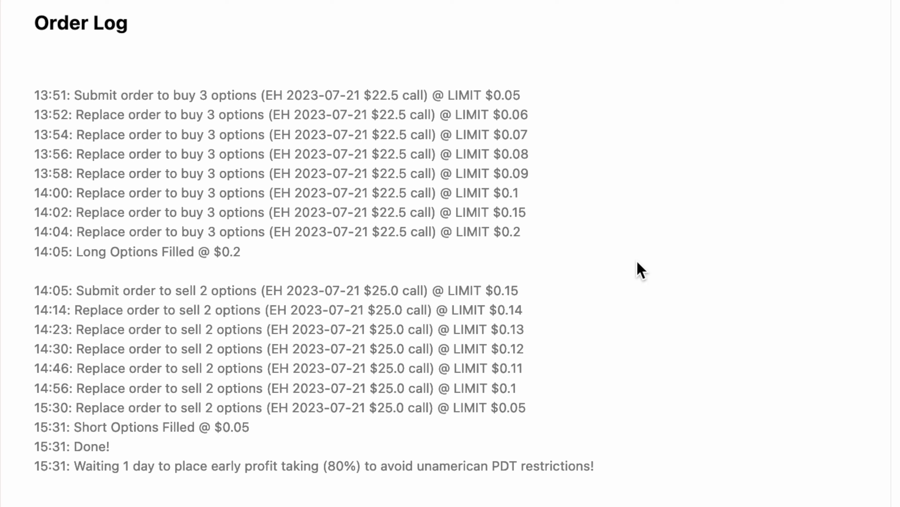
Check the order log's final early profit taking entry and open the Trade Execution Video
triple_click(609, 472)
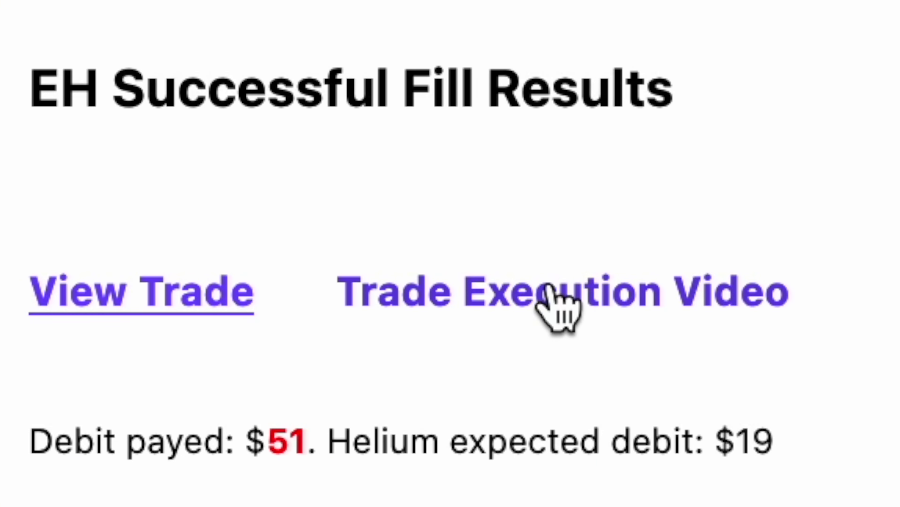
click(558, 298)
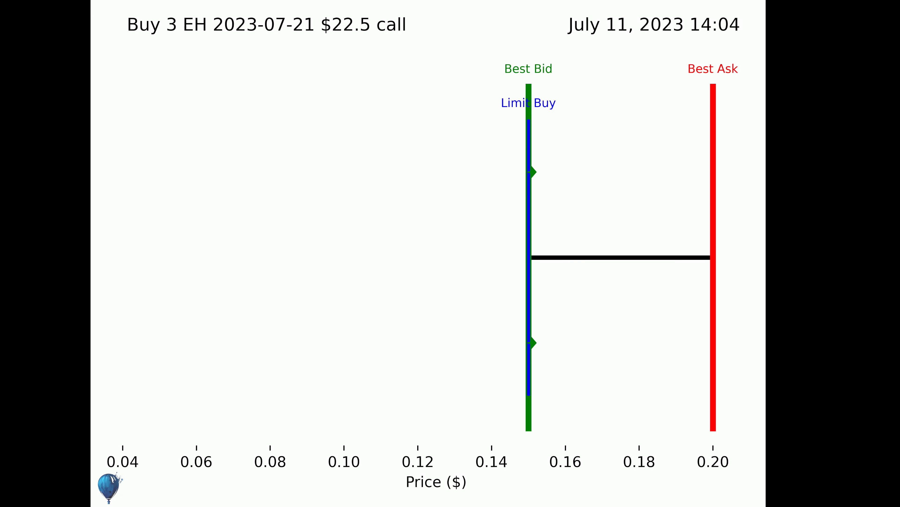